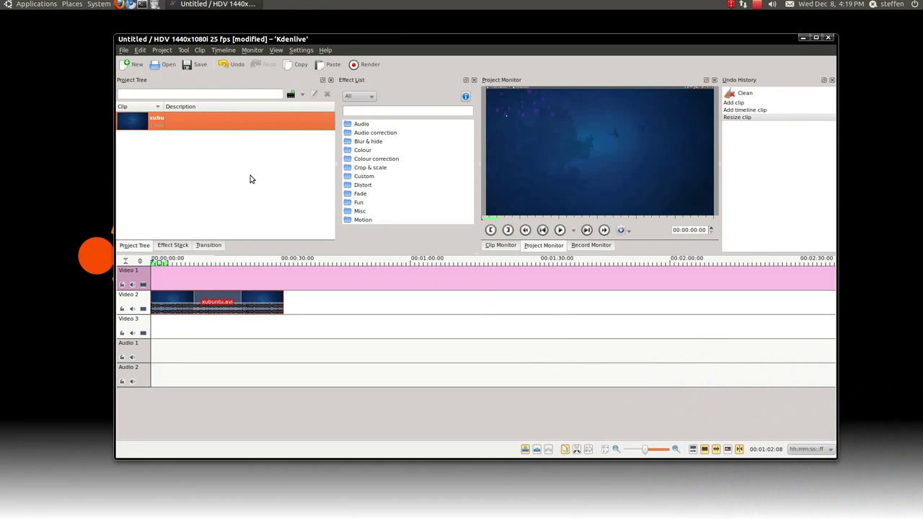
Add a new title clip from the Project Tree and draw a grey rectangle across its middle
right_click(208, 158)
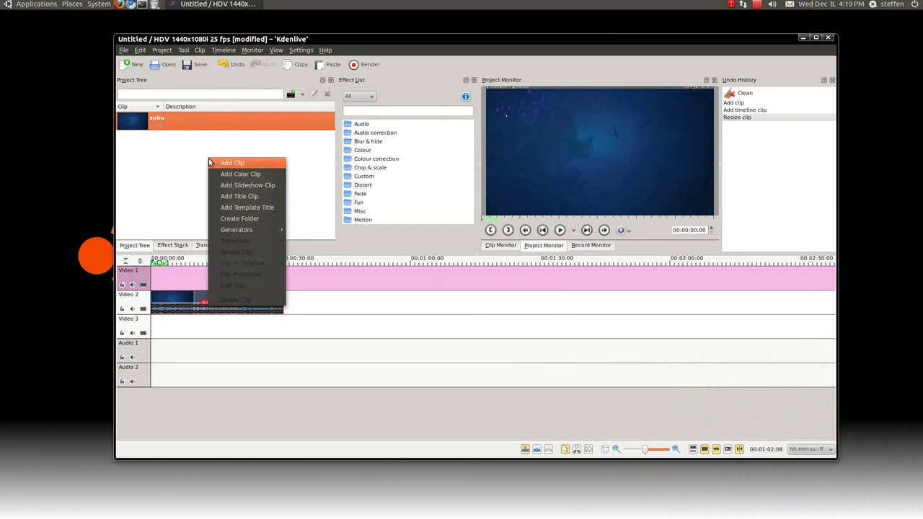
left_click(244, 199)
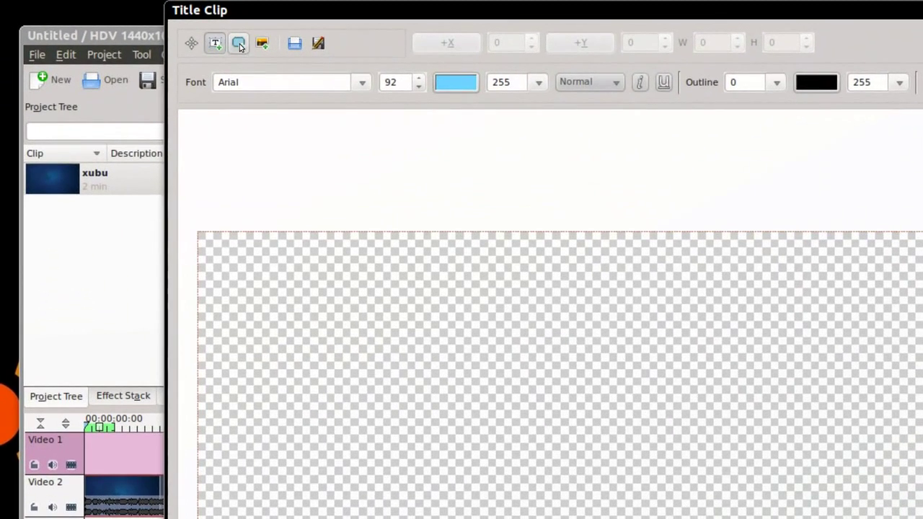
left_click(239, 43)
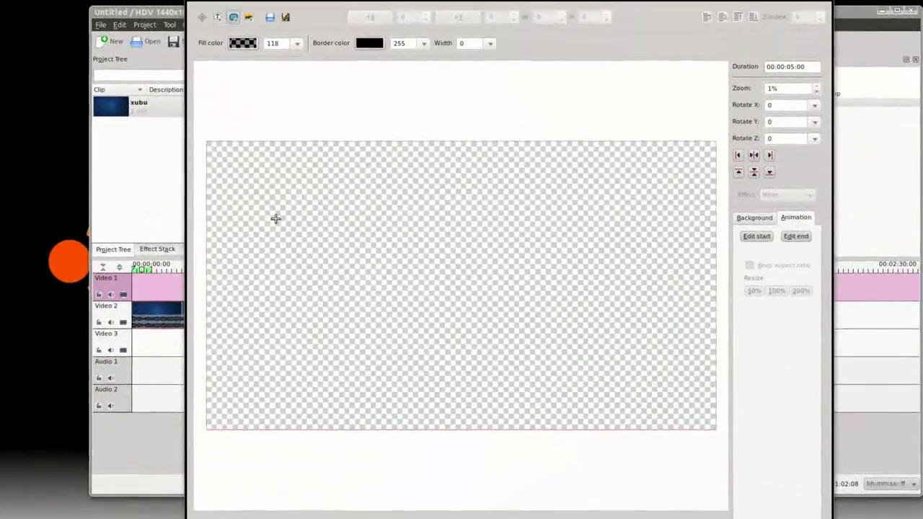
mouse_move(281, 234)
left_mouse_down()
mouse_move(314, 259)
mouse_move(509, 321)
mouse_move(583, 336)
mouse_move(585, 320)
mouse_move(601, 324)
mouse_move(592, 321)
left_mouse_up()
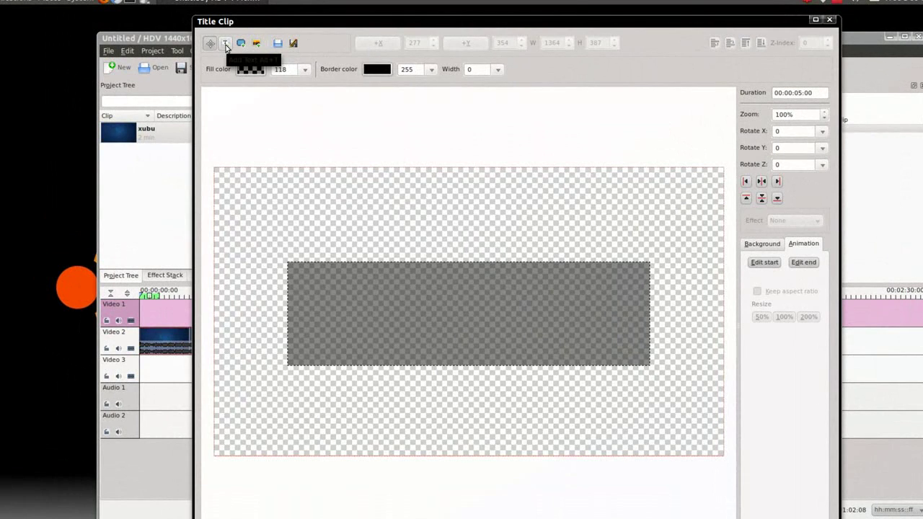
Add 'Hello There' text inside the rectangle and colour it light blue (#6ED4FF)
left_click(226, 45)
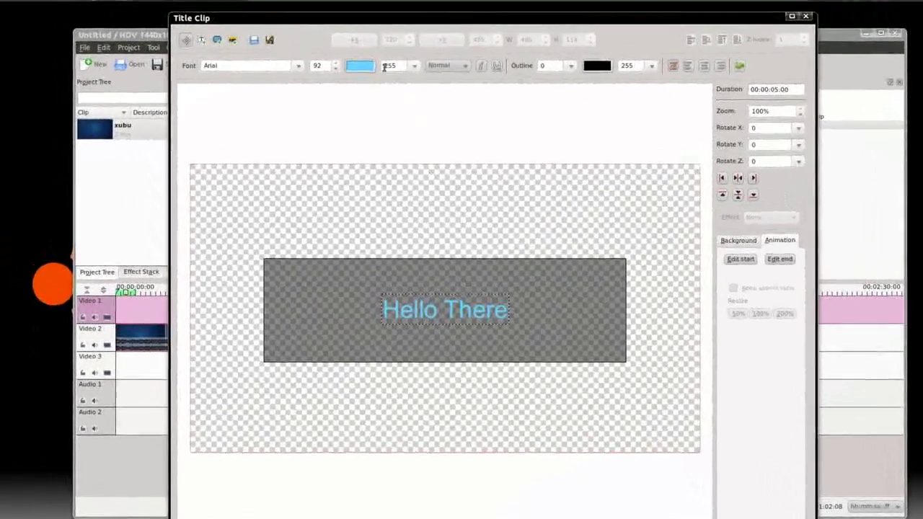
left_click(363, 67)
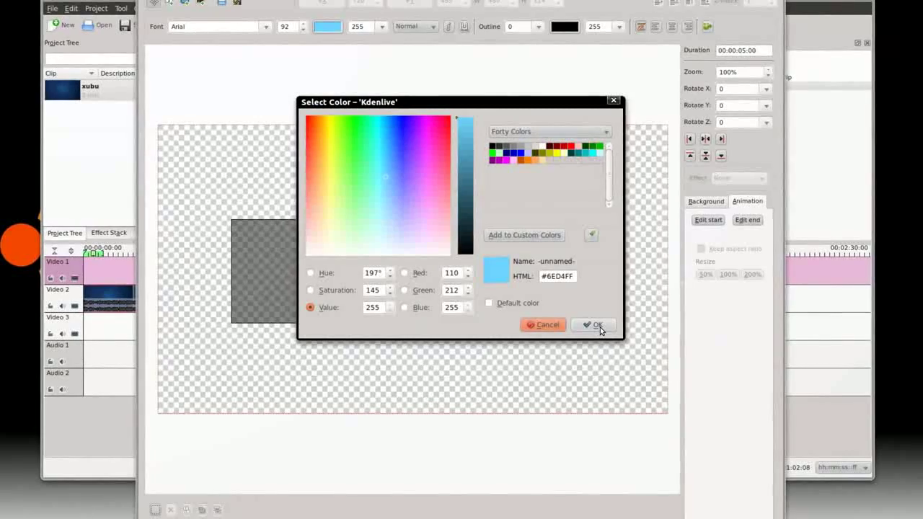
Confirm the light-blue text colour and leave the title background opacity at 0
left_click(597, 325)
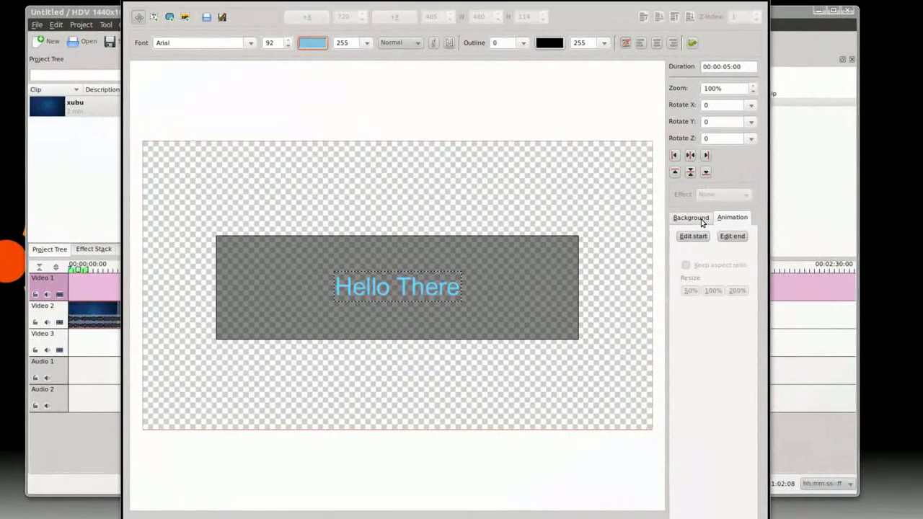
left_click(701, 220)
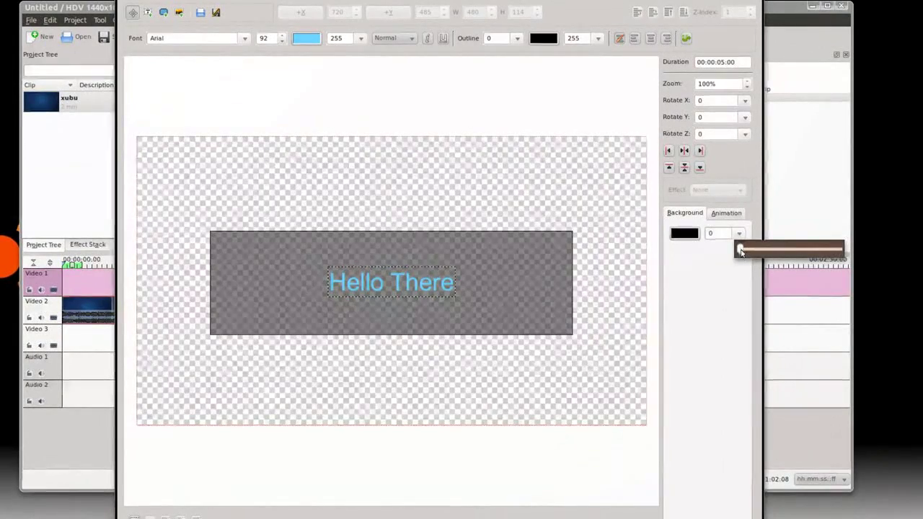
mouse_move(741, 251)
left_mouse_down()
mouse_move(779, 251)
mouse_move(729, 255)
left_mouse_up()
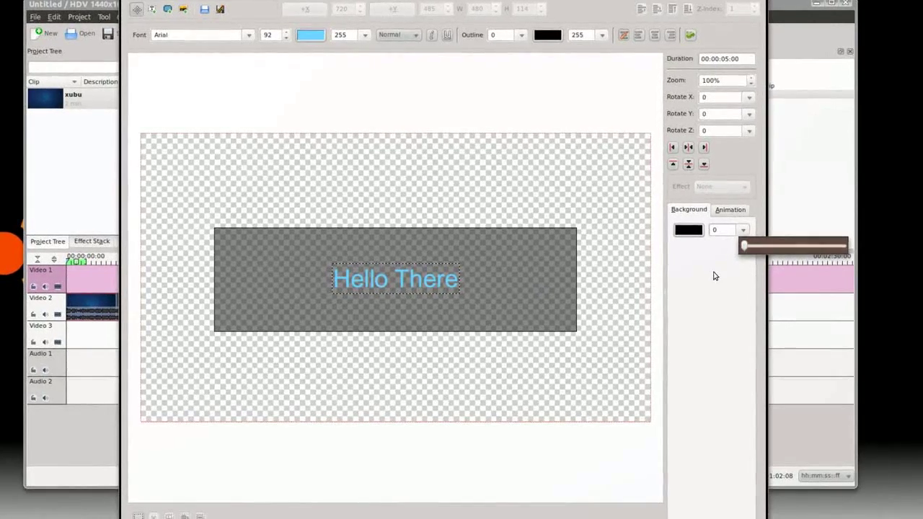
left_click(715, 274)
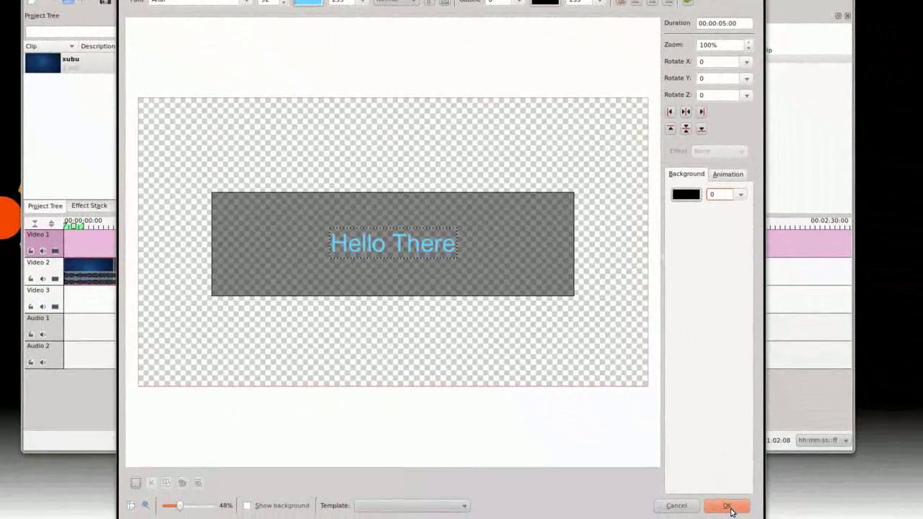
Place the finished title clip on Video 1 above xubuntu.avi and select its Composite transition
left_click(729, 508)
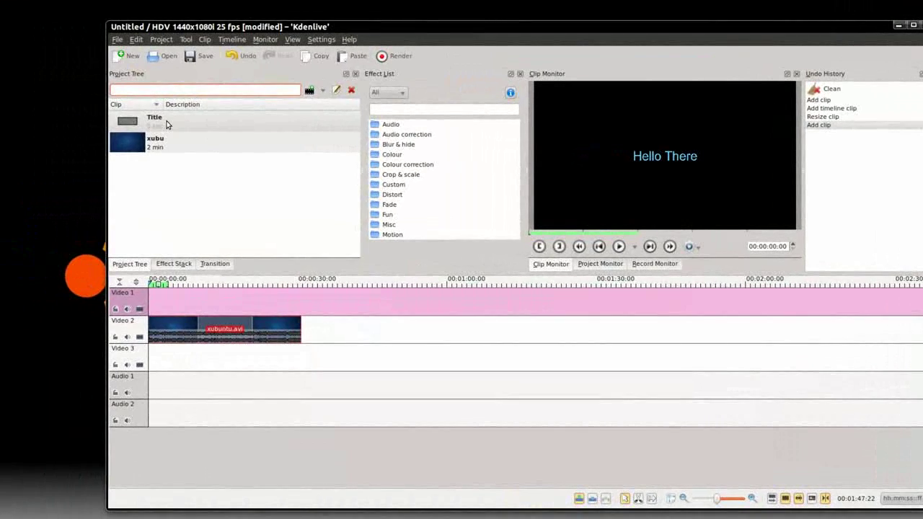
left_click_drag(167, 125, 210, 297)
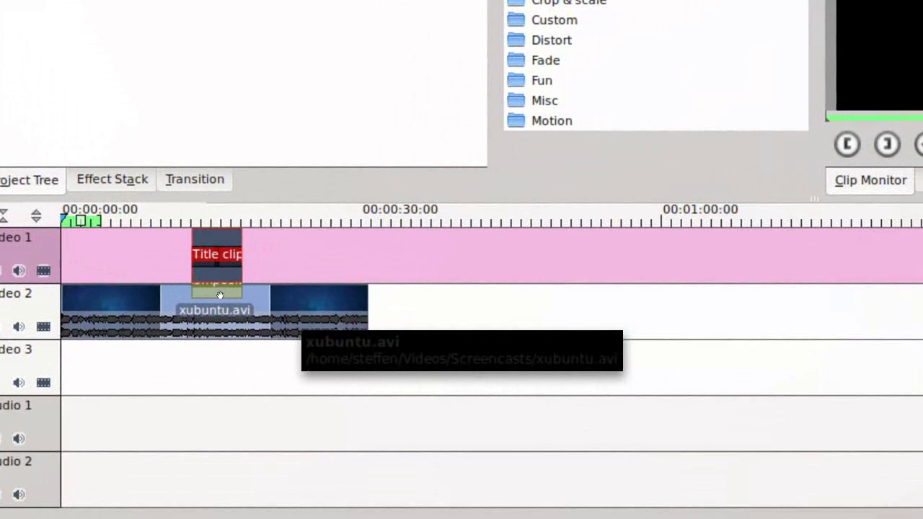
left_click(219, 294)
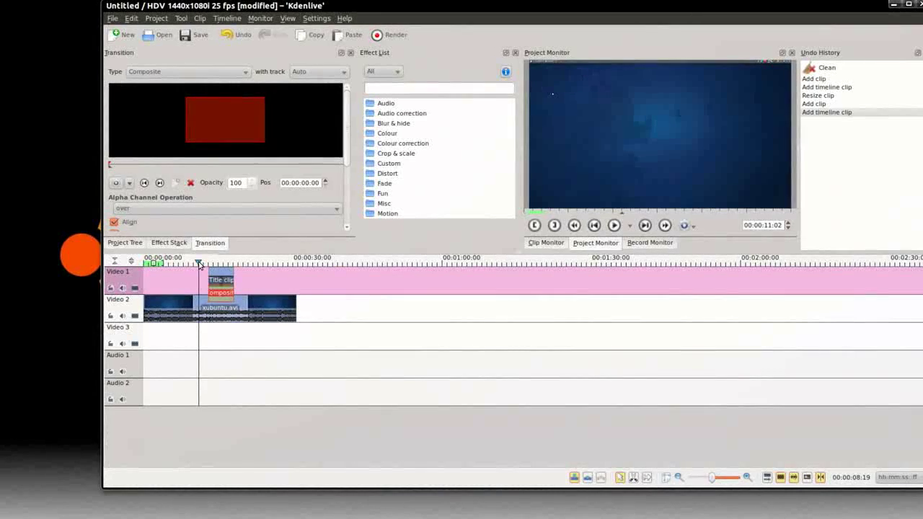
Add an opacity keyframe to the Composite transition at 00:00:00:16
left_click_drag(213, 261, 181, 266)
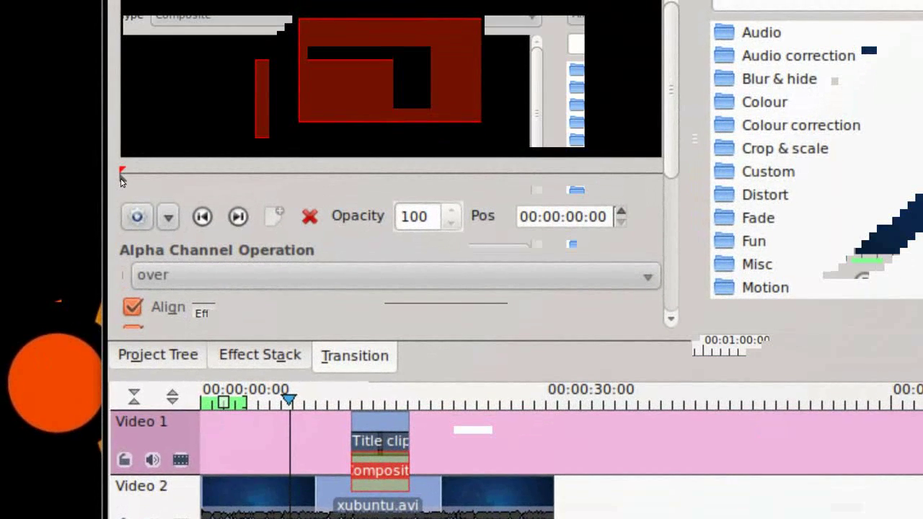
left_click_drag(121, 181, 163, 182)
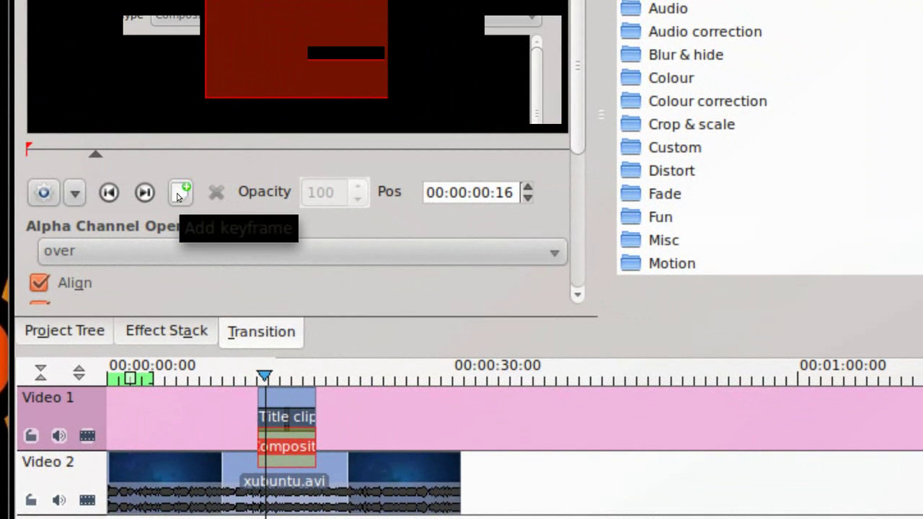
left_click(178, 194)
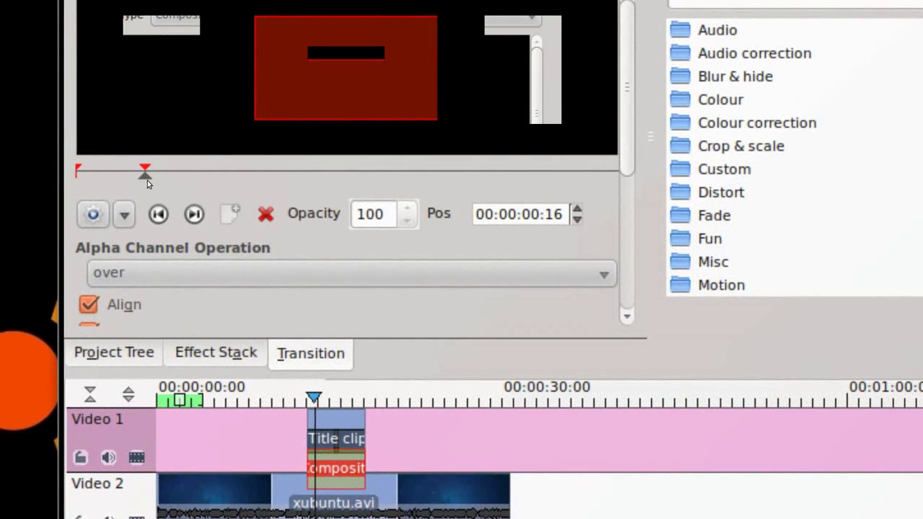
Move through the transition to its final frame at 00:00:04:24, then back to its first keyframe
left_click_drag(147, 180, 472, 182)
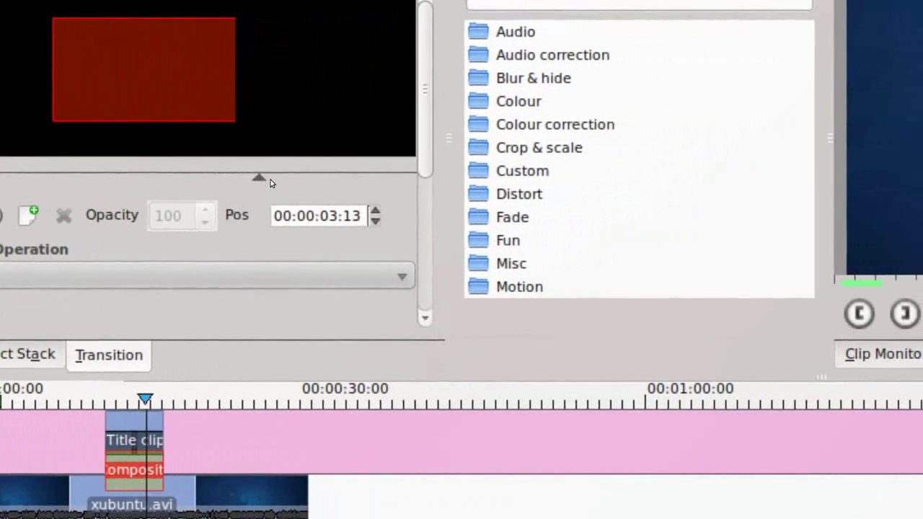
left_click_drag(270, 183, 341, 182)
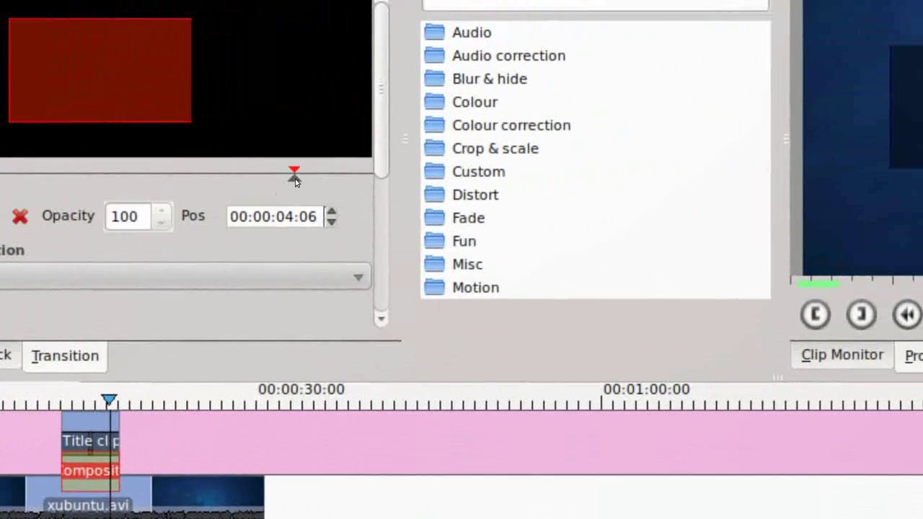
left_click_drag(491, 151, 572, 151)
left_click_drag(326, 181, 330, 180)
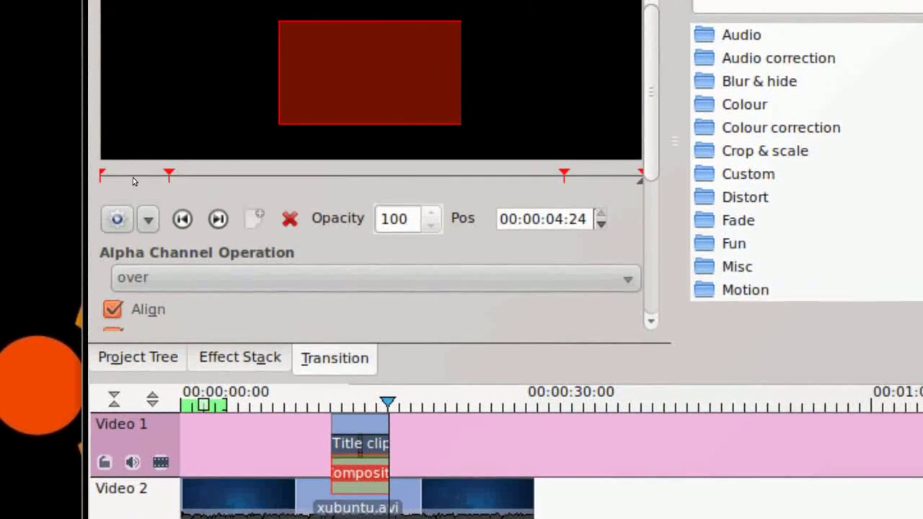
left_click(133, 178)
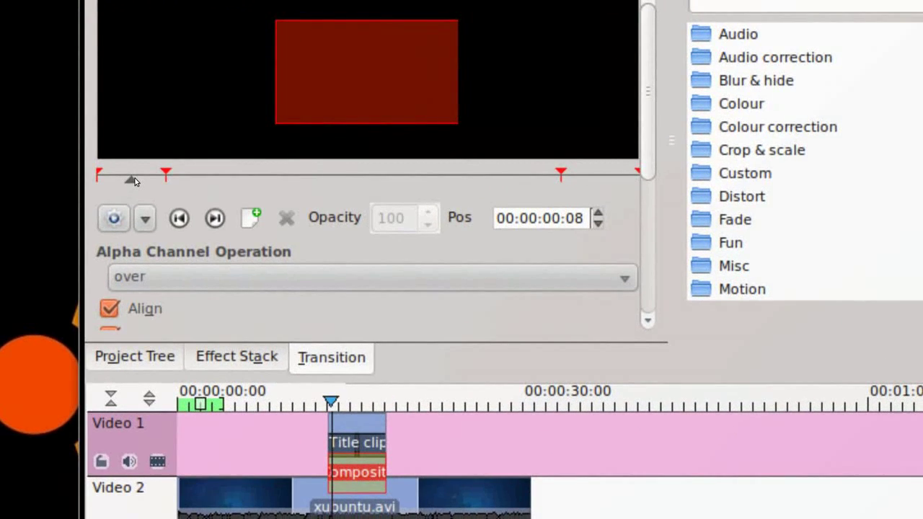
left_click_drag(133, 180, 98, 174)
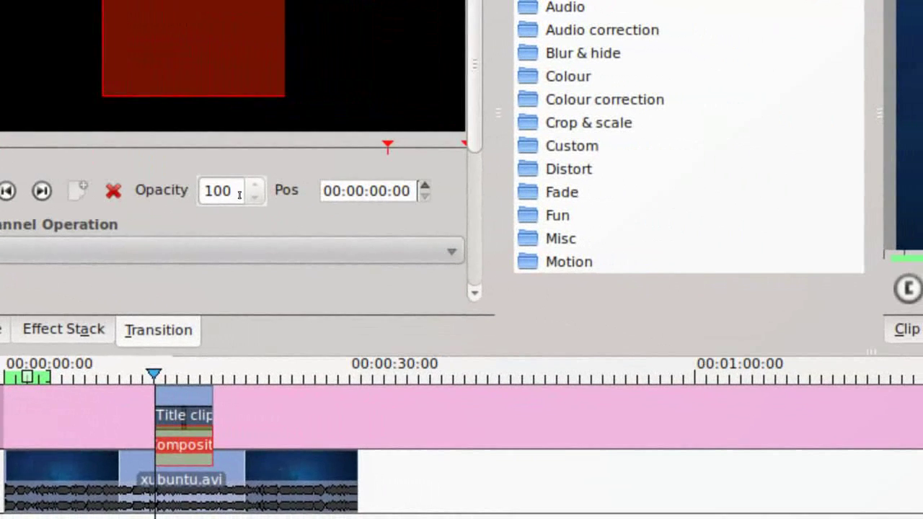
Set the Composite opacity to 0 at the first keyframe (00:00:00:00) and the last keyframe (00:00:04:24)
double_click(220, 190)
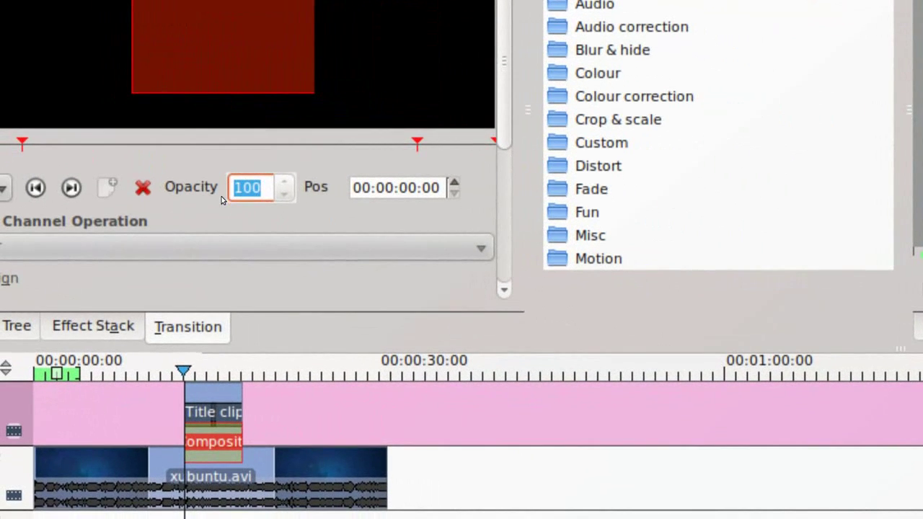
type("0")
left_click(239, 148)
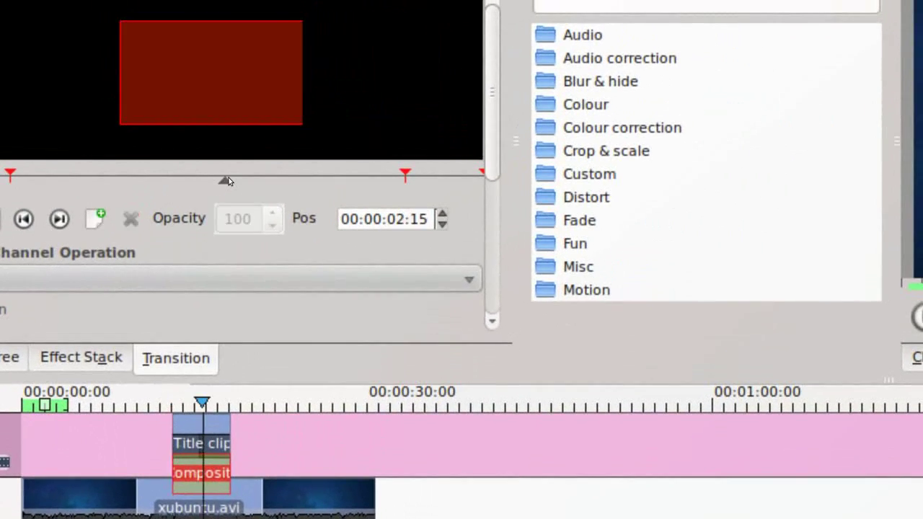
left_click_drag(227, 180, 505, 180)
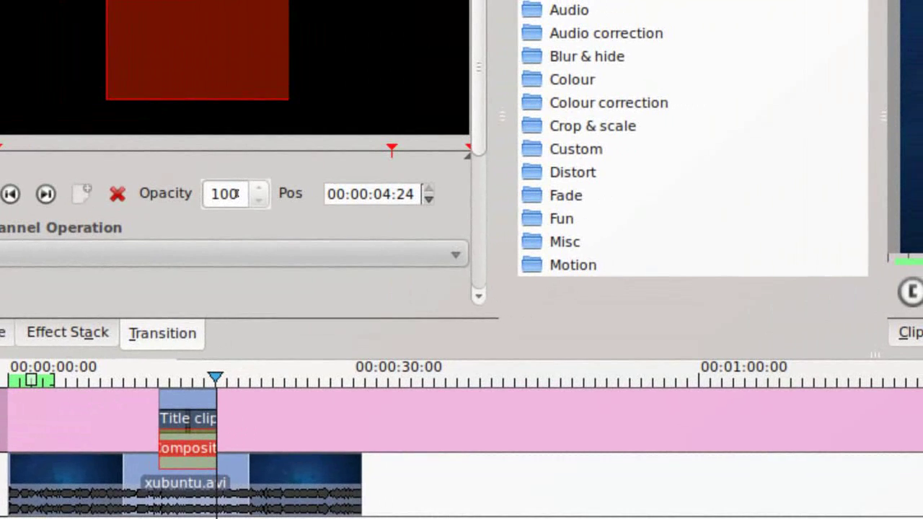
double_click(236, 193)
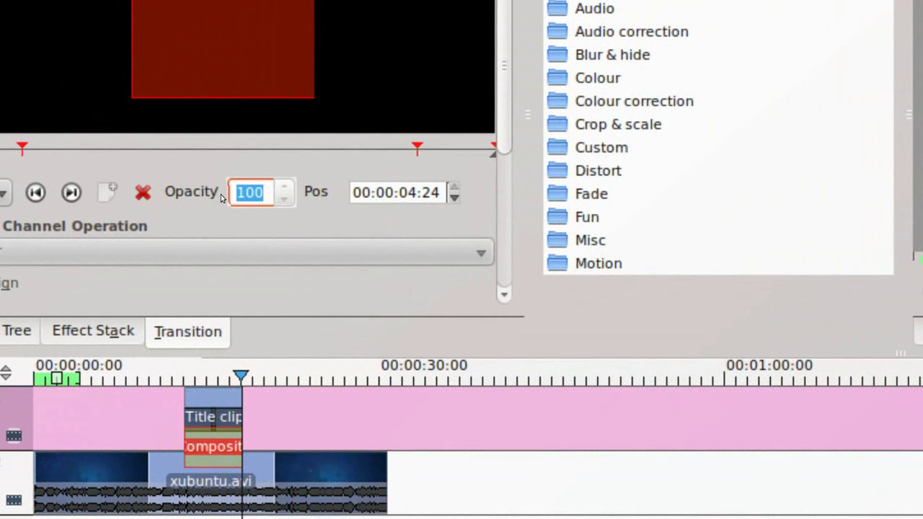
type("0")
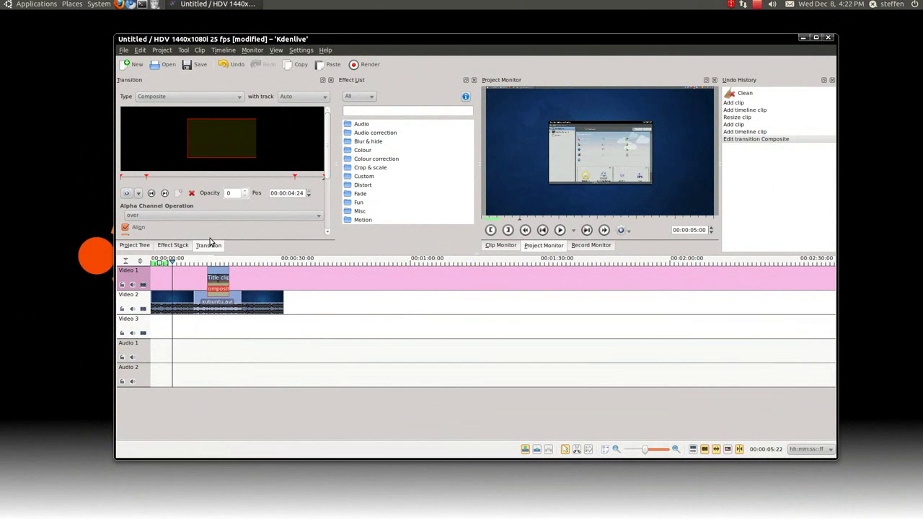
left_click(562, 231)
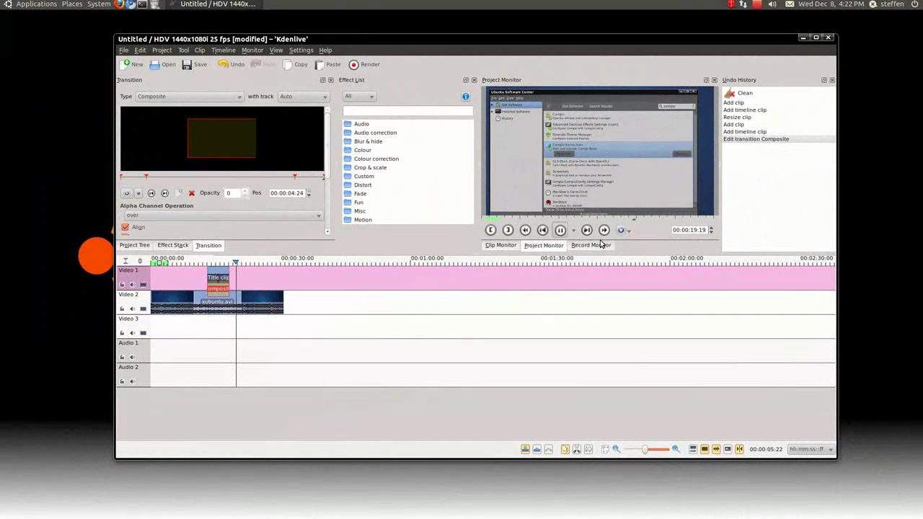
left_click(560, 230)
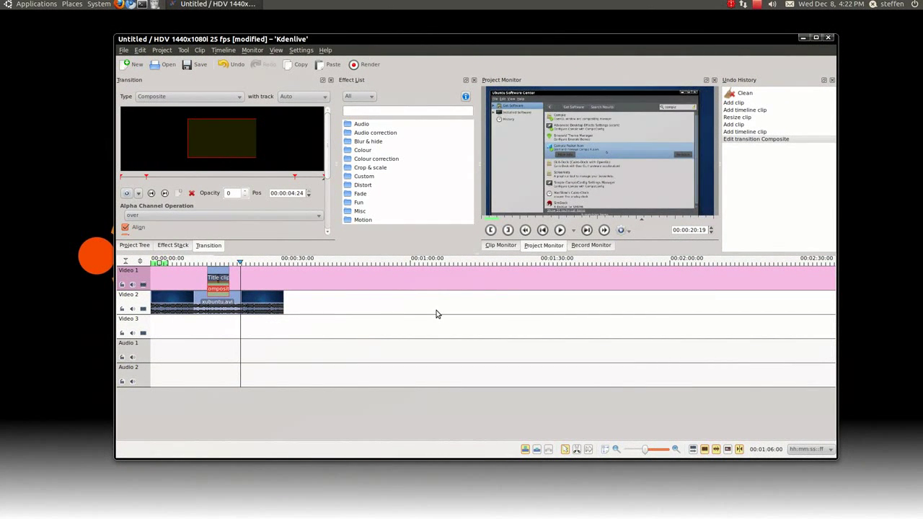